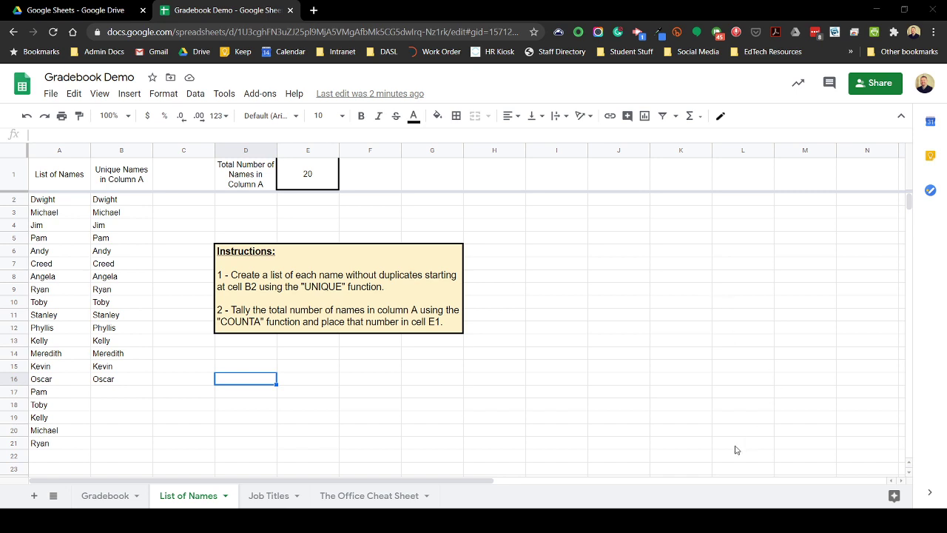
# Review who the spreadsheet is shared with and the access levels available for the second collaborator.
pyautogui.click(880, 84)
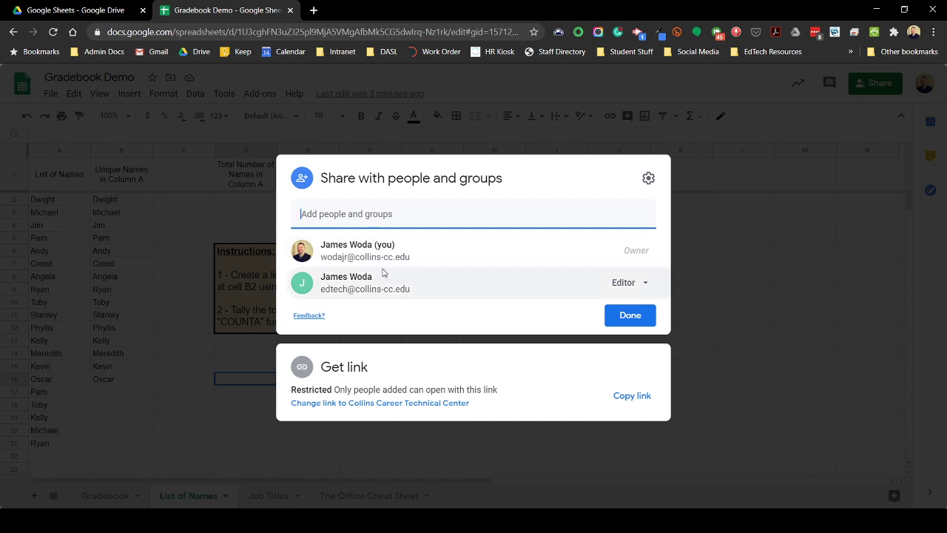
pyautogui.click(633, 290)
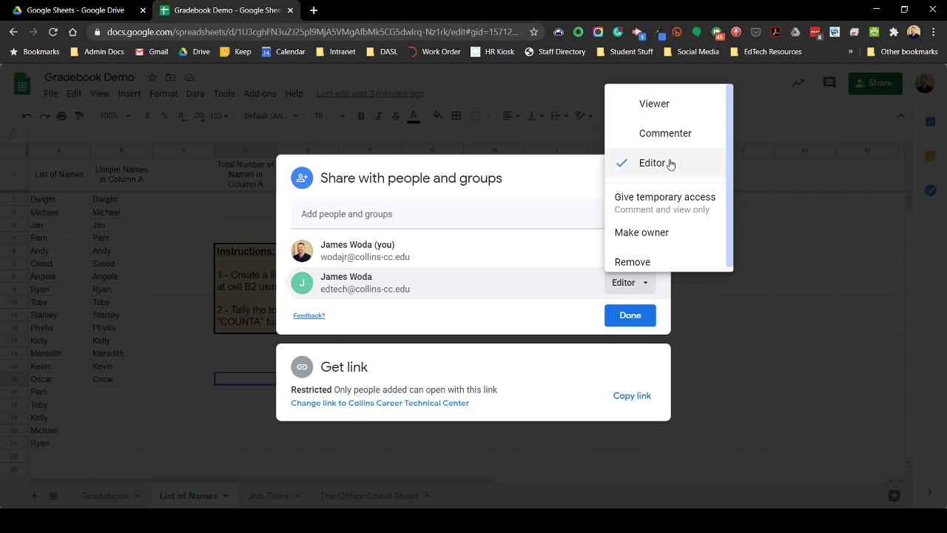
pyautogui.scroll(-1, 675, 238)
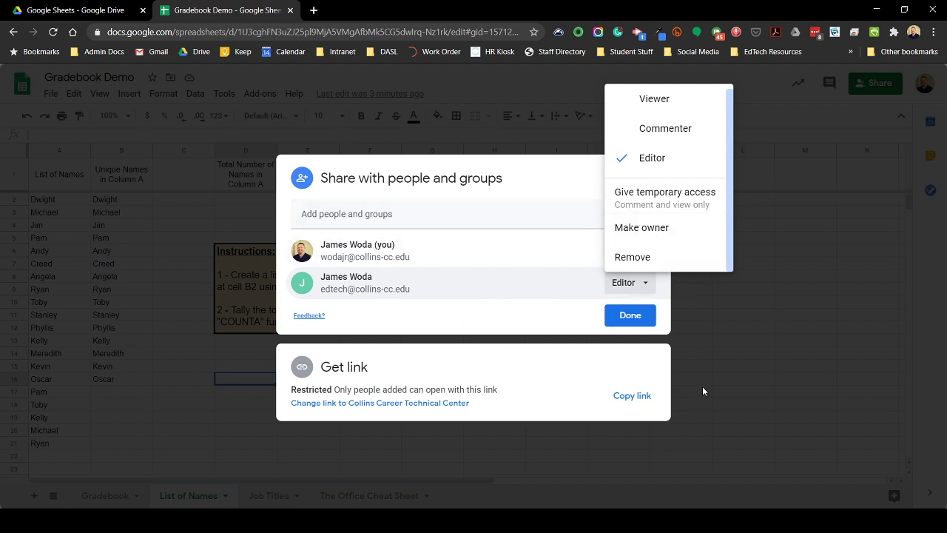
pyautogui.click(747, 374)
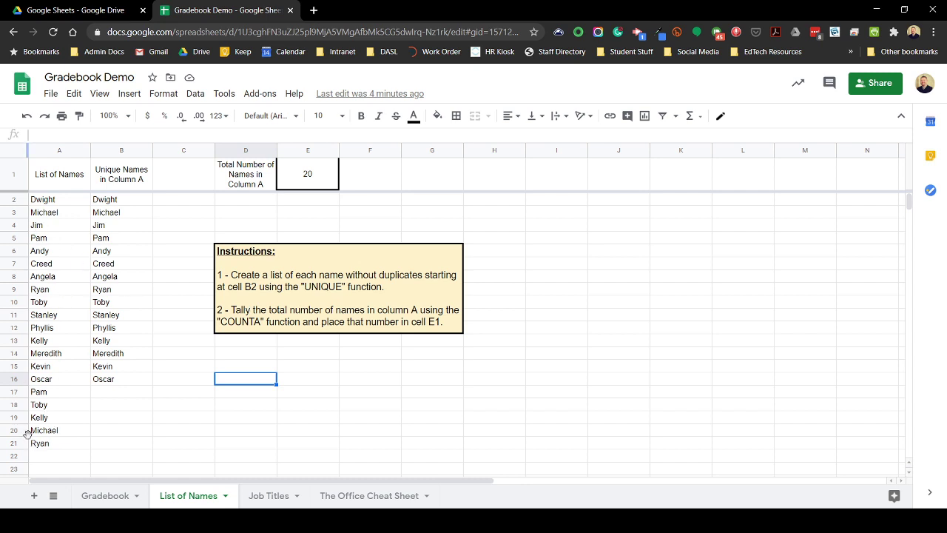
# Select the names in cells A2:A21 of the List of Names sheet.
pyautogui.click(62, 157)
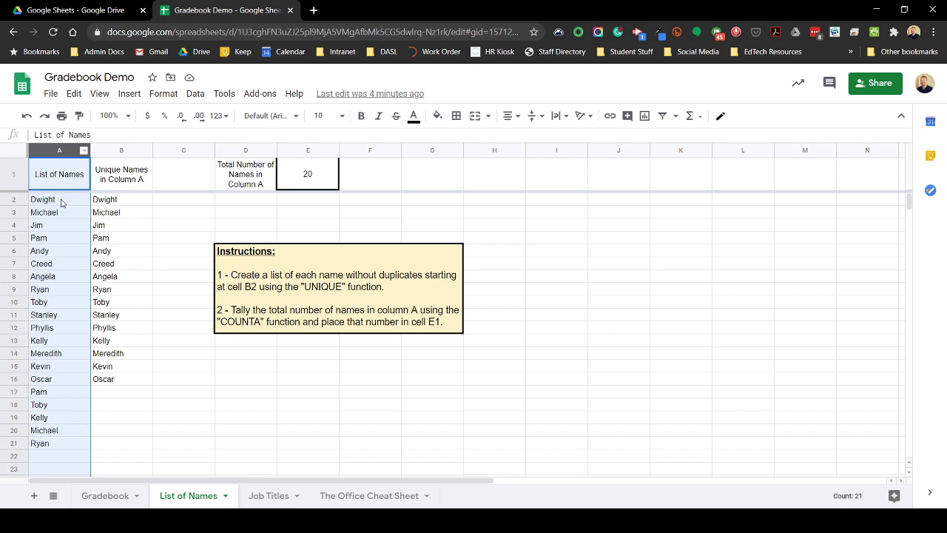
pyautogui.moveTo(65, 213); pyautogui.dragTo(76, 444)
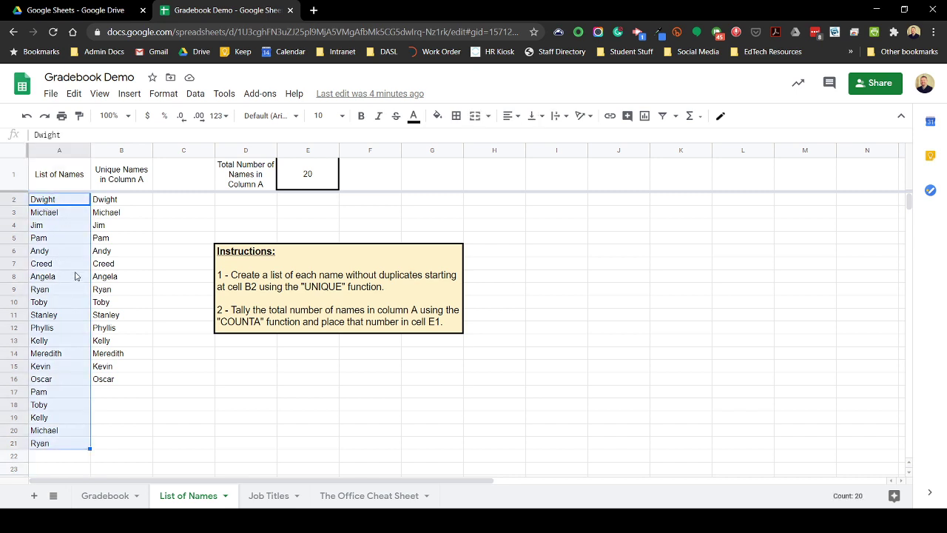
pyautogui.rightClick(66, 248)
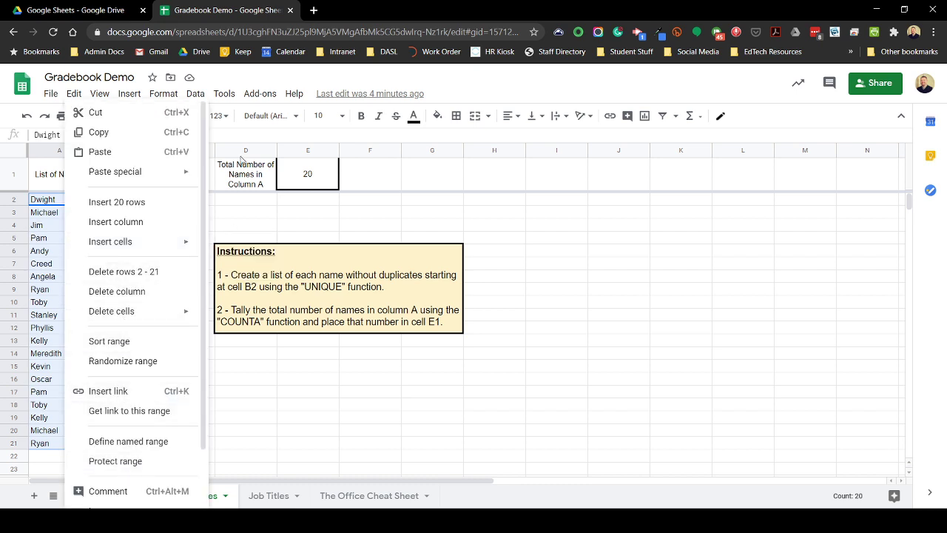
pyautogui.click(350, 81)
pyautogui.click(197, 94)
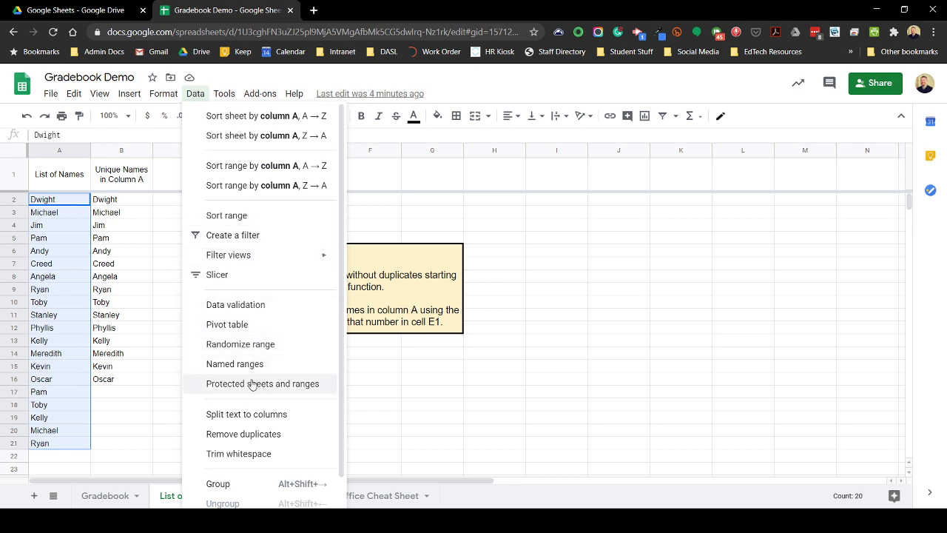
pyautogui.moveTo(171, 103)
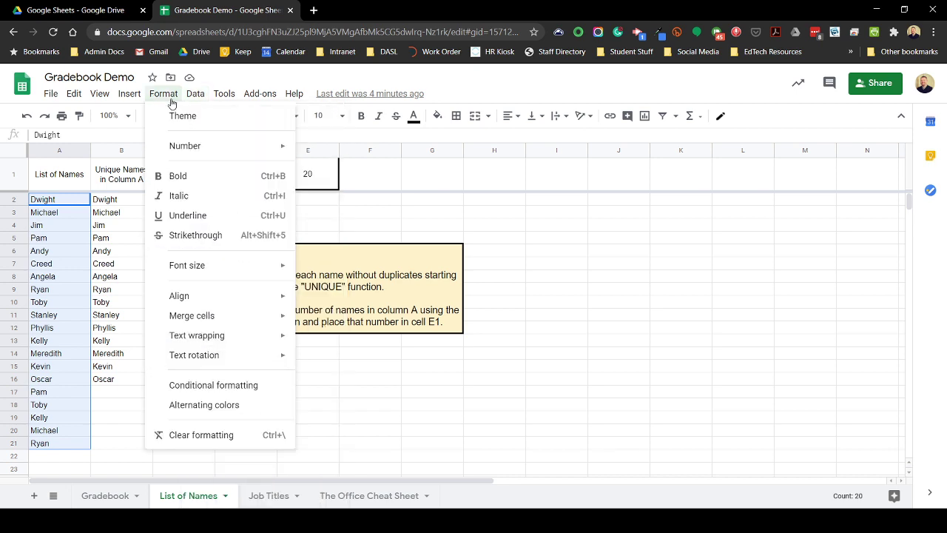
pyautogui.moveTo(226, 100)
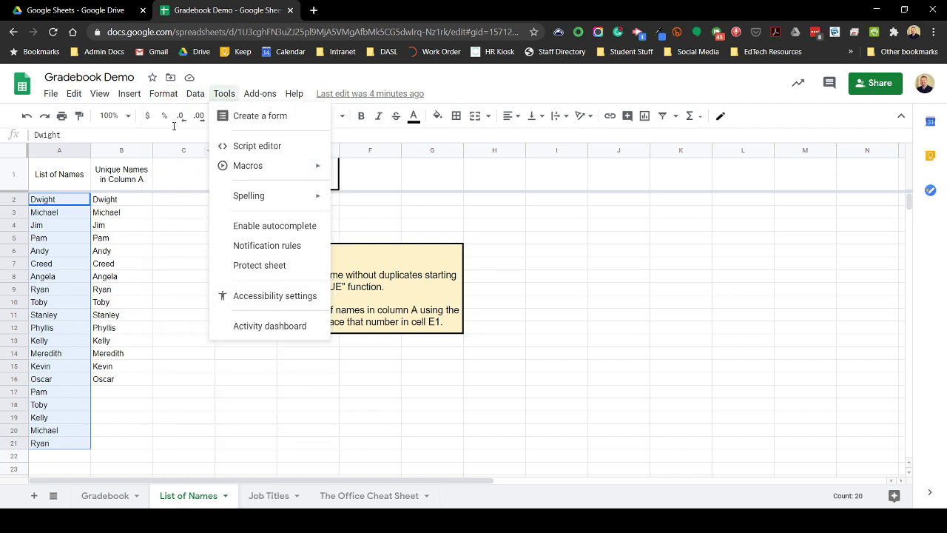
pyautogui.moveTo(130, 98)
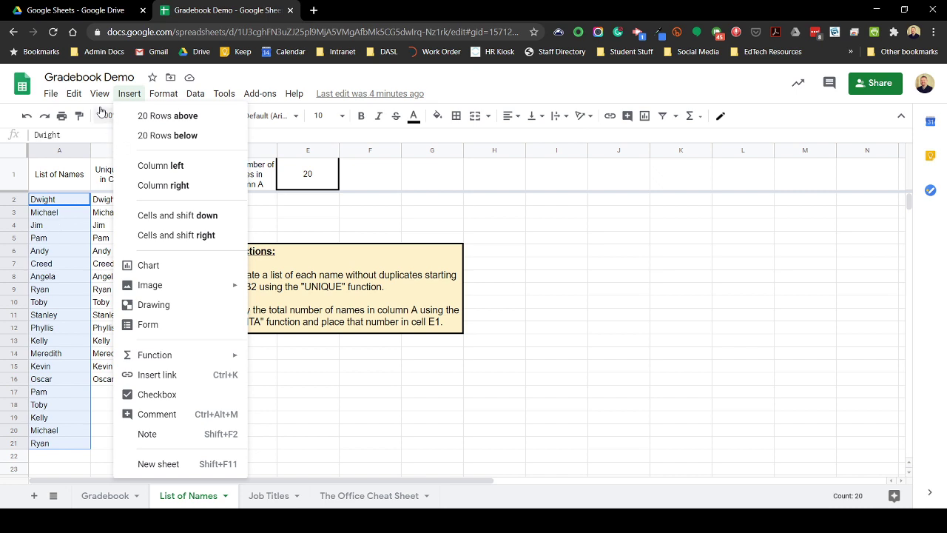
# Protect the selected range A2:A21 with the description "Names" and go on to its editing permissions.
pyautogui.rightClick(74, 247)
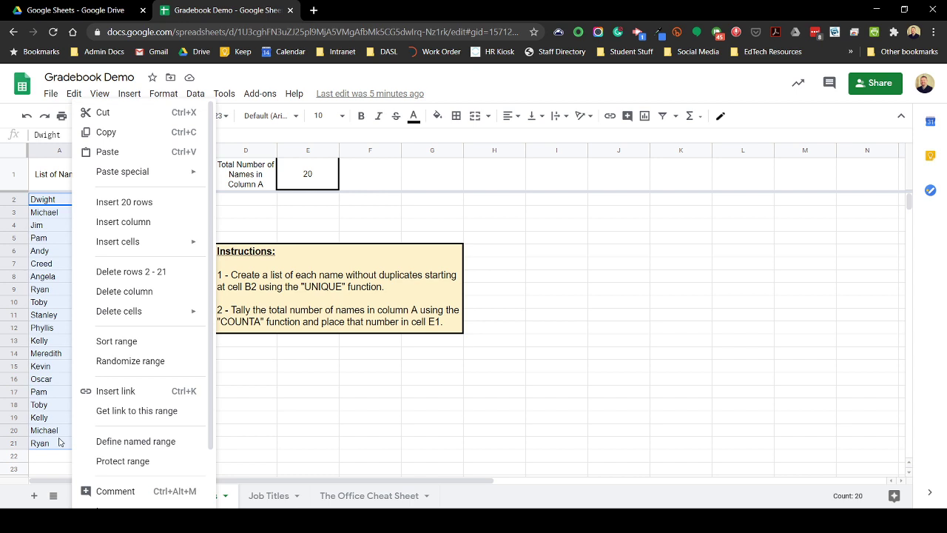
pyautogui.click(135, 461)
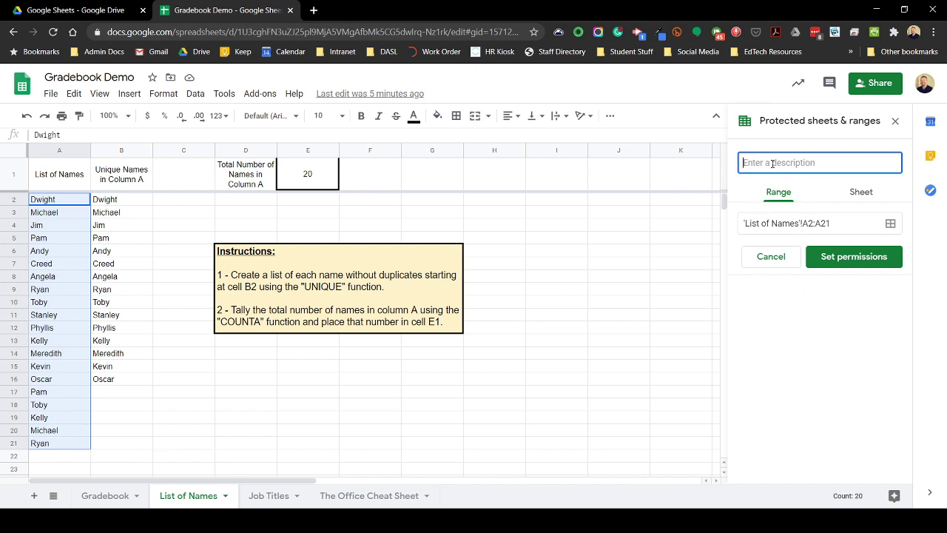
pyautogui.write('Names')
pyautogui.click(836, 264)
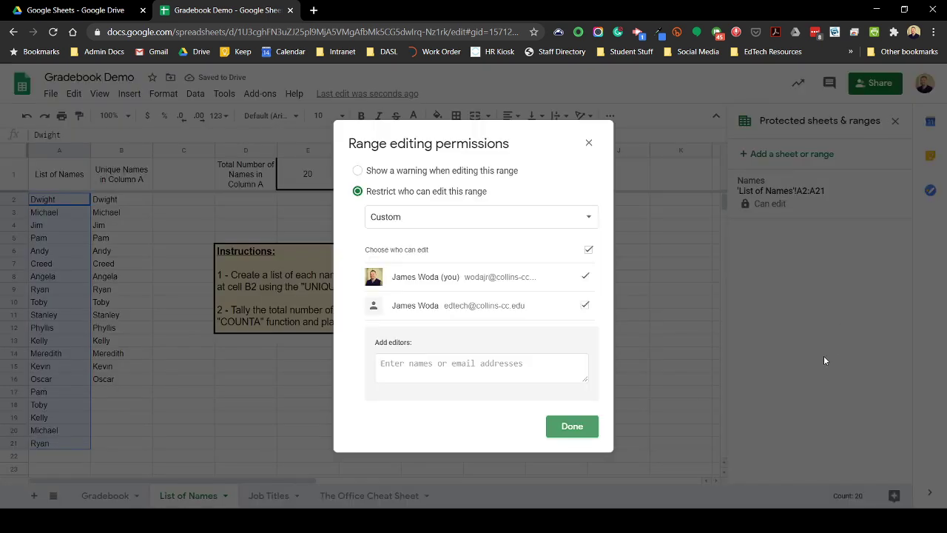
# Restrict editing of the Names range to the owner by deselecting the other editor, save, and close the protection settings.
pyautogui.click(361, 172)
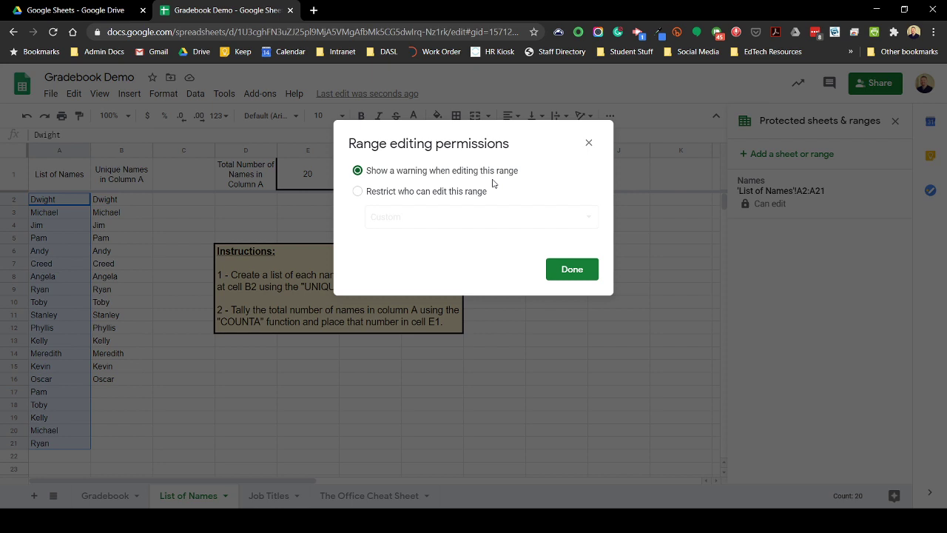
pyautogui.click(360, 193)
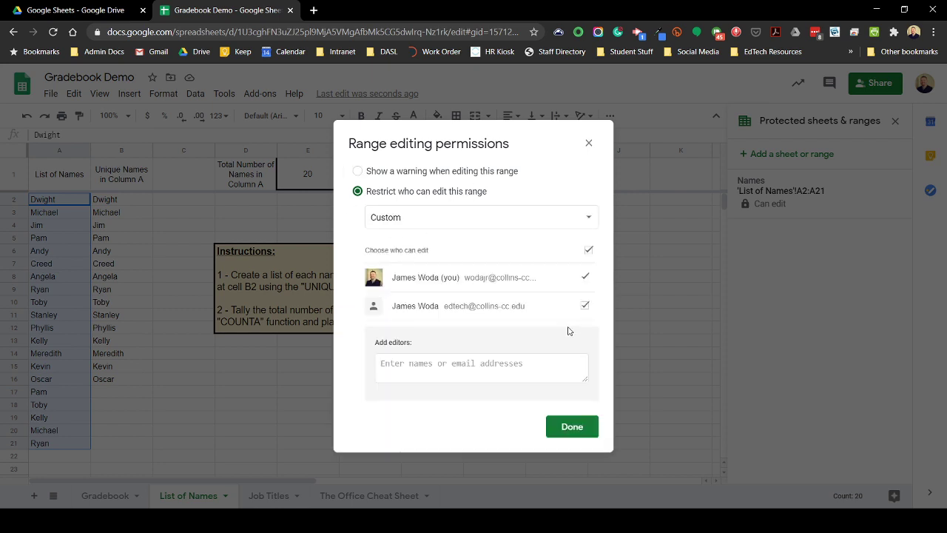
pyautogui.click(585, 305)
pyautogui.click(426, 222)
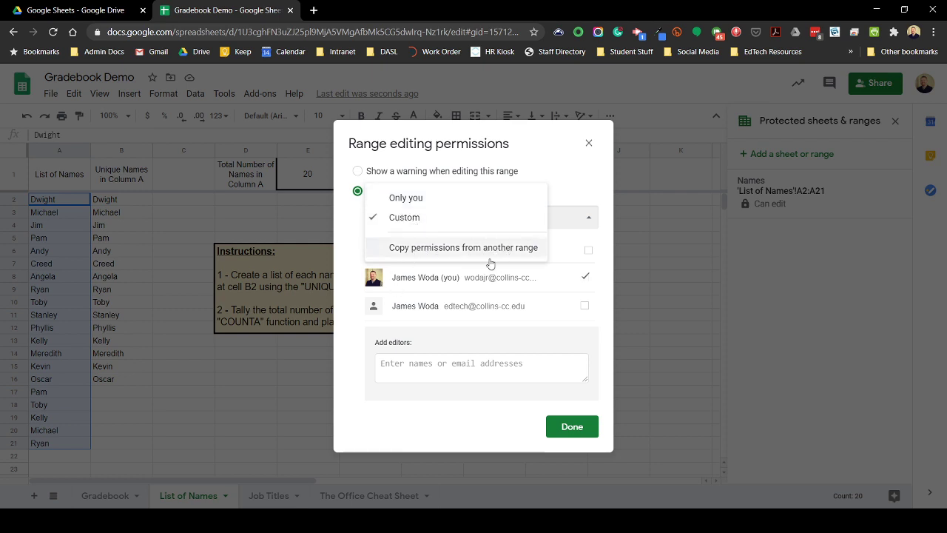
pyautogui.click(433, 417)
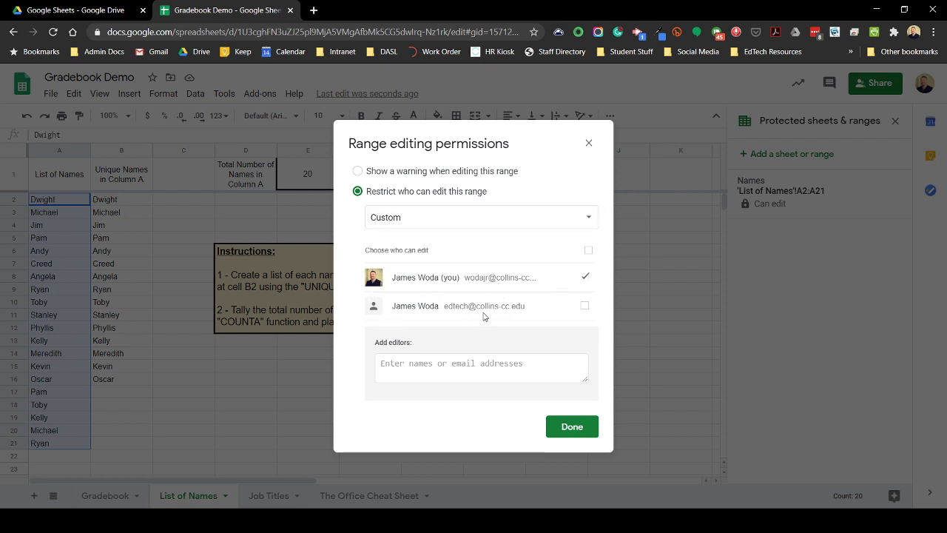
pyautogui.click(574, 433)
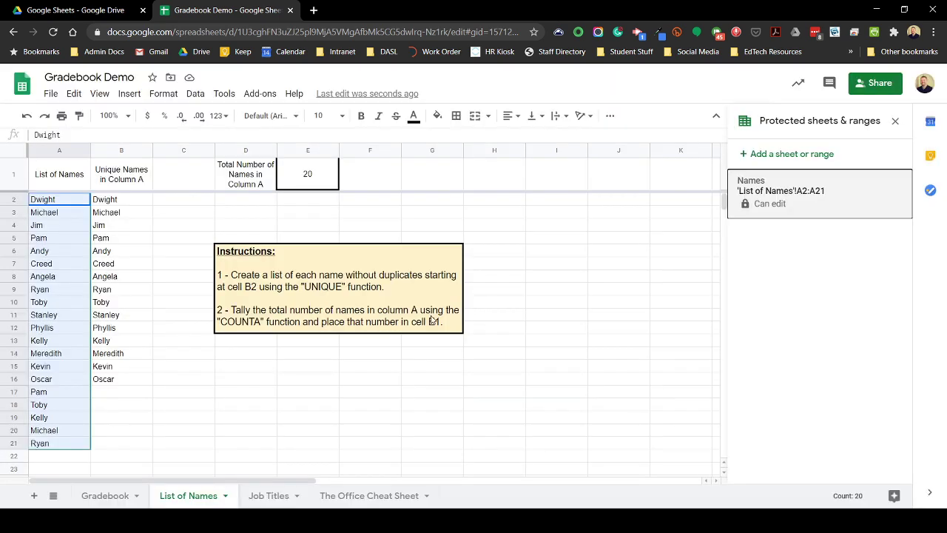
pyautogui.click(57, 278)
pyautogui.click(121, 282)
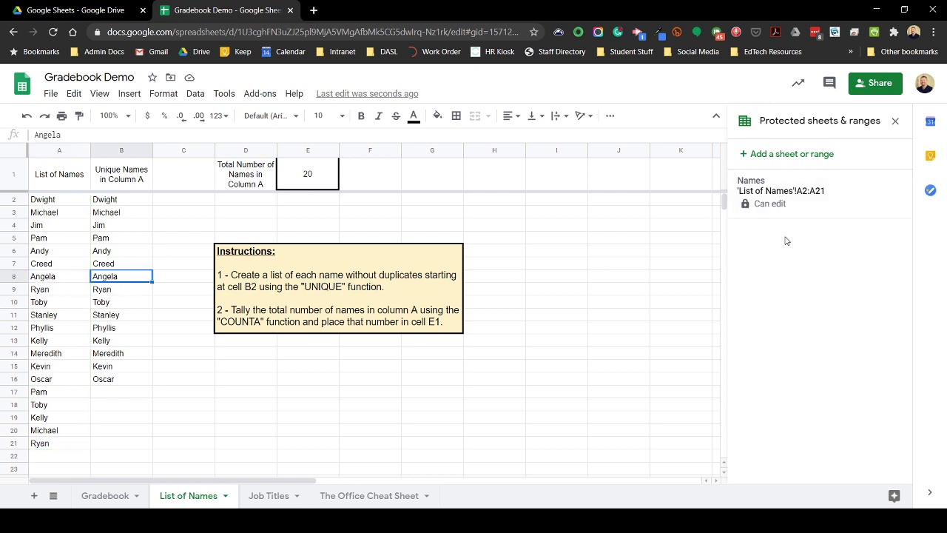
pyautogui.click(896, 121)
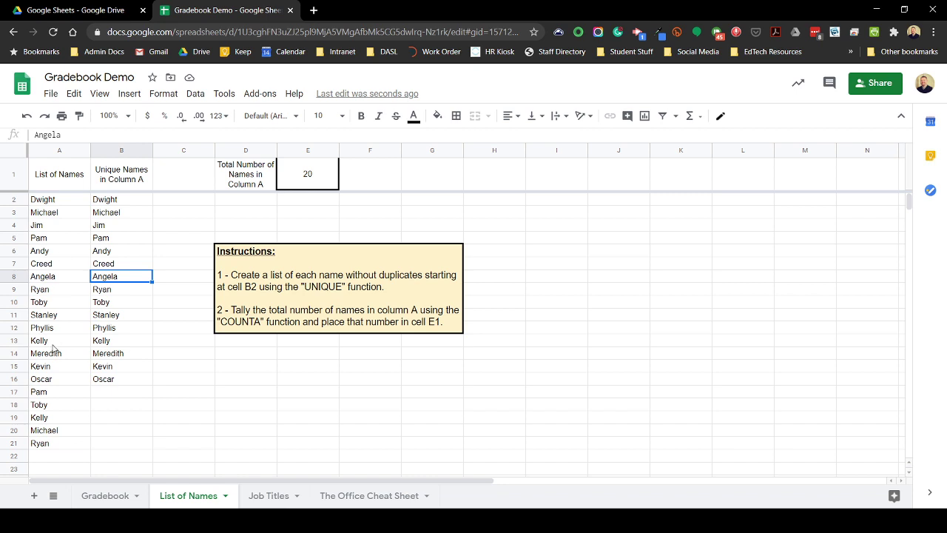
pyautogui.click(209, 32)
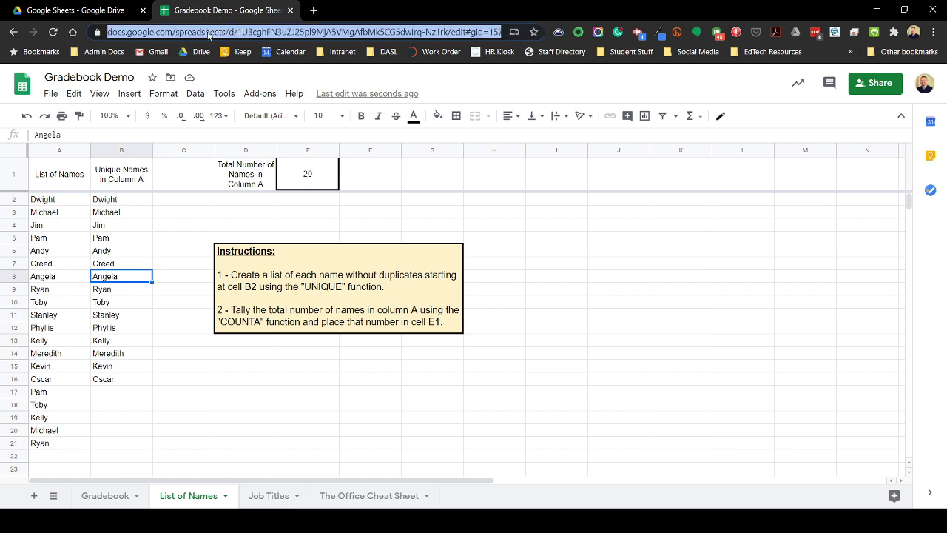
pyautogui.click(918, 39)
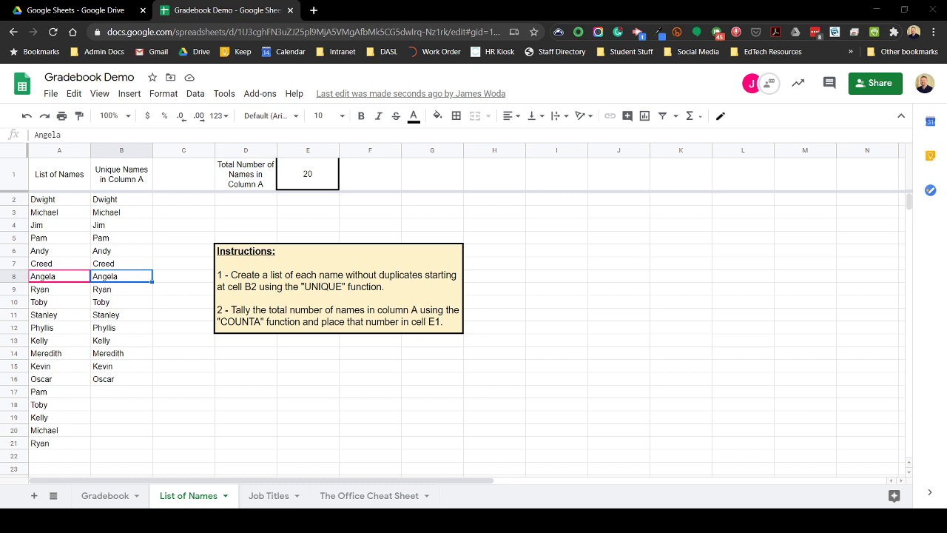
pyautogui.hotkey('ctrl', 'l')
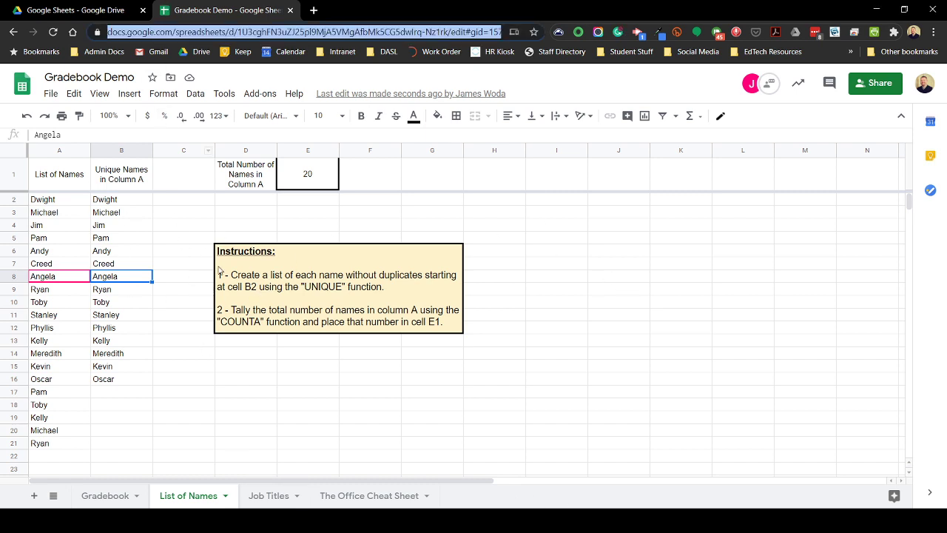
pyautogui.click(203, 354)
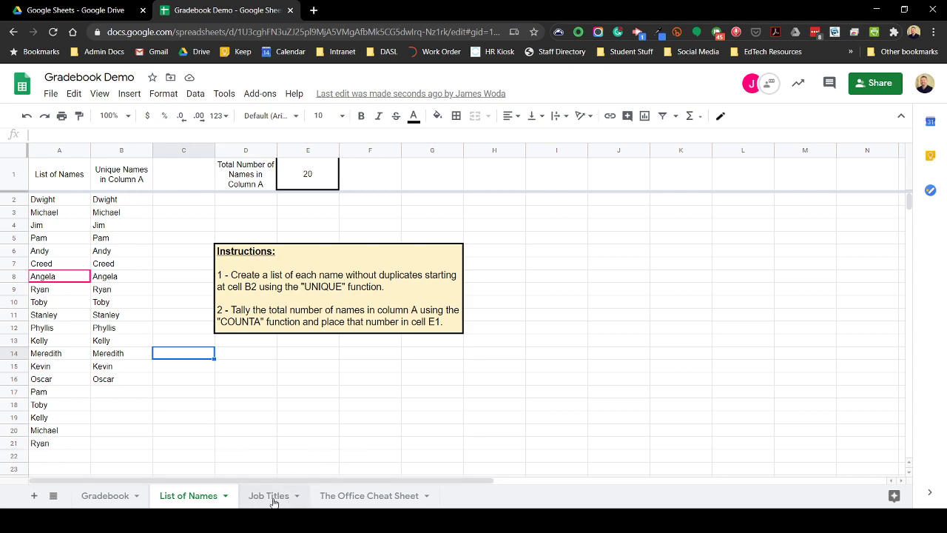
# Go through the Gradebook, List of Names and Job Titles sheets and open The Office Cheat Sheet.
pyautogui.click(94, 498)
pyautogui.click(184, 499)
pyautogui.click(273, 495)
pyautogui.click(359, 500)
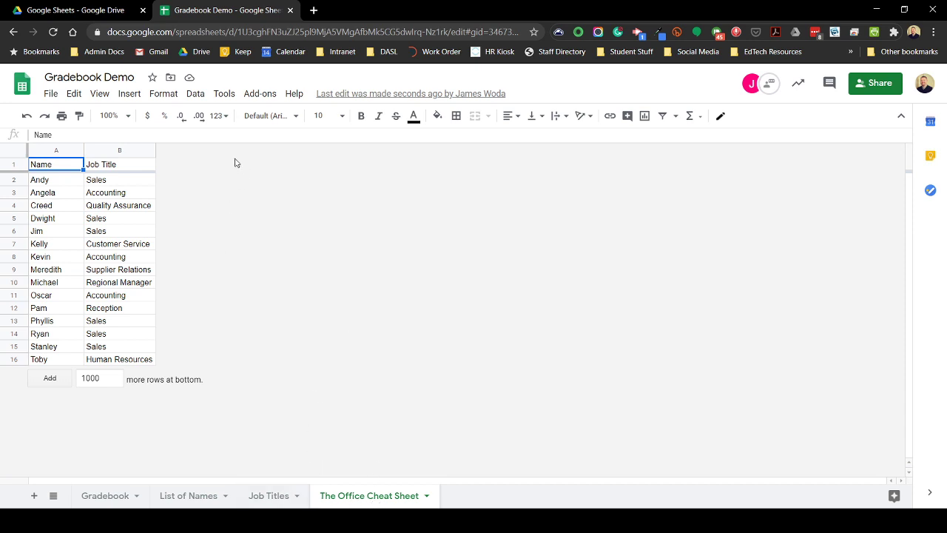
# Protect the whole sheet The Office Cheat Sheet without excepted cells, using restricted editing with custom permissions, and save.
pyautogui.click(196, 93)
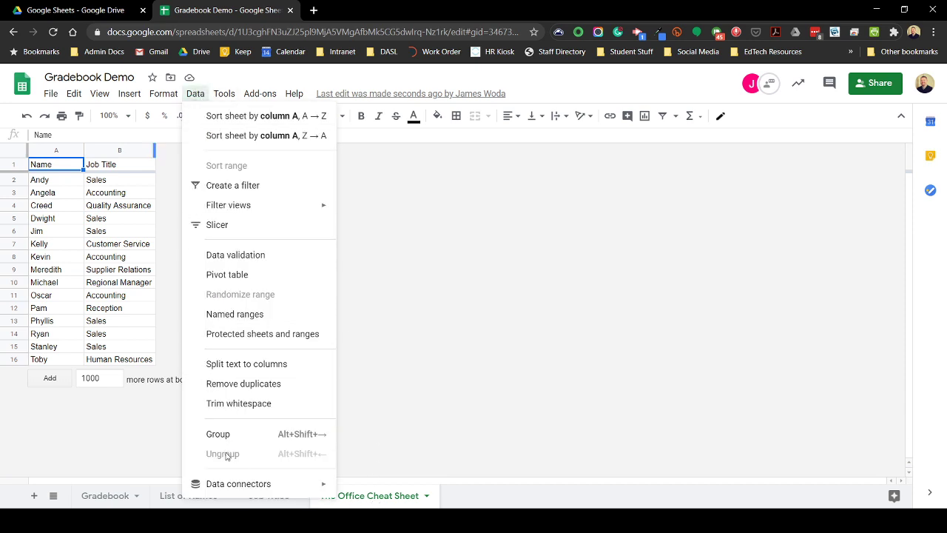
pyautogui.moveTo(233, 89)
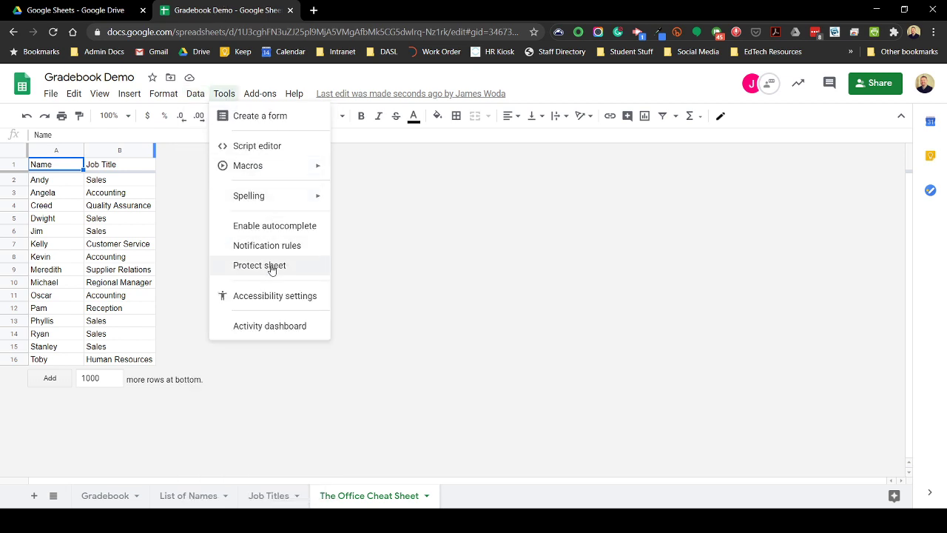
pyautogui.click(428, 496)
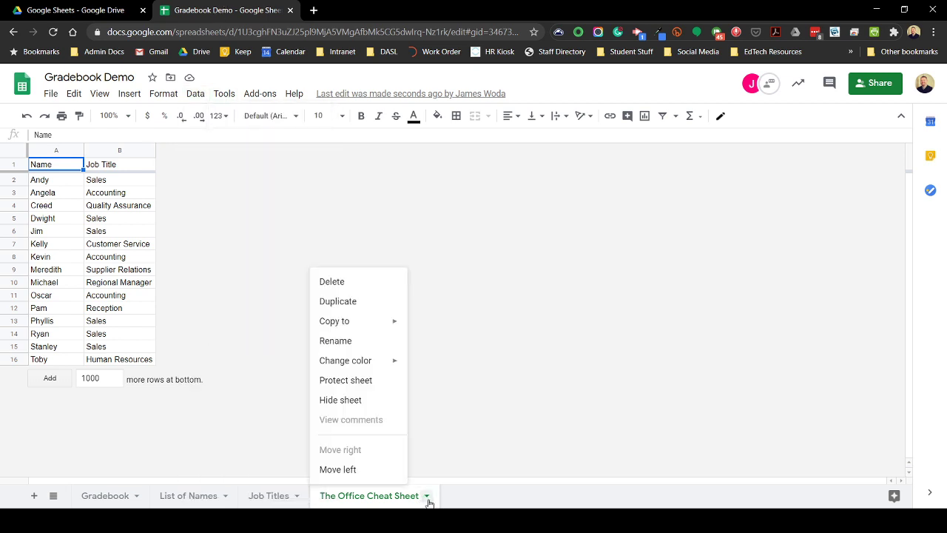
pyautogui.click(346, 382)
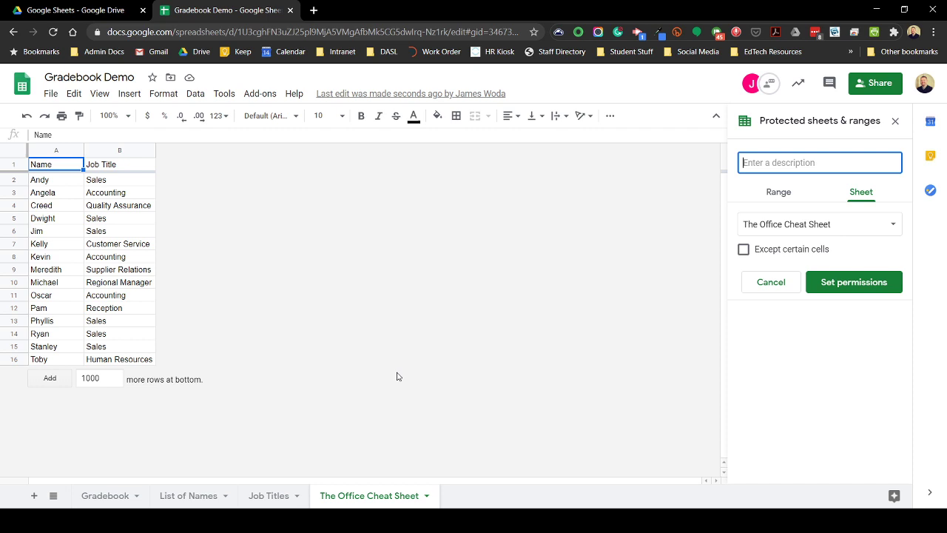
pyautogui.click(779, 192)
pyautogui.click(865, 192)
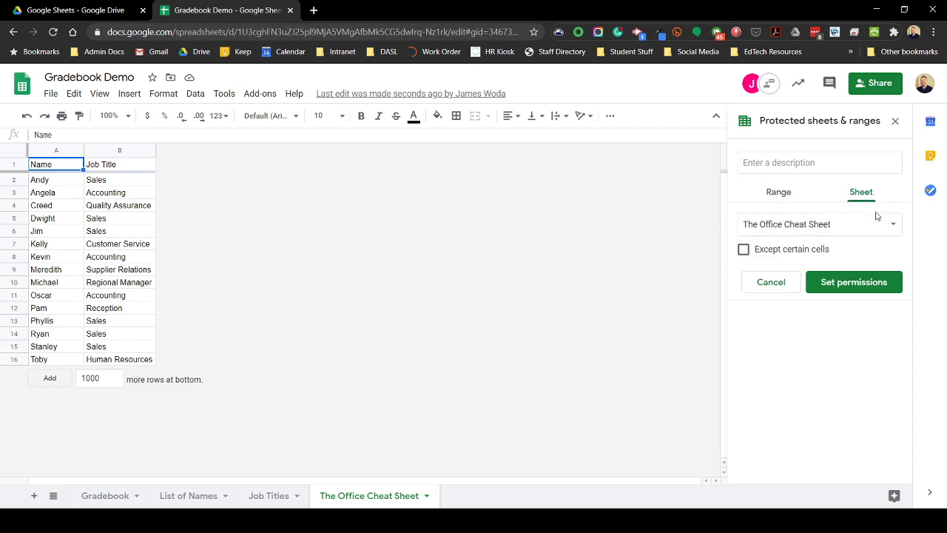
pyautogui.click(786, 232)
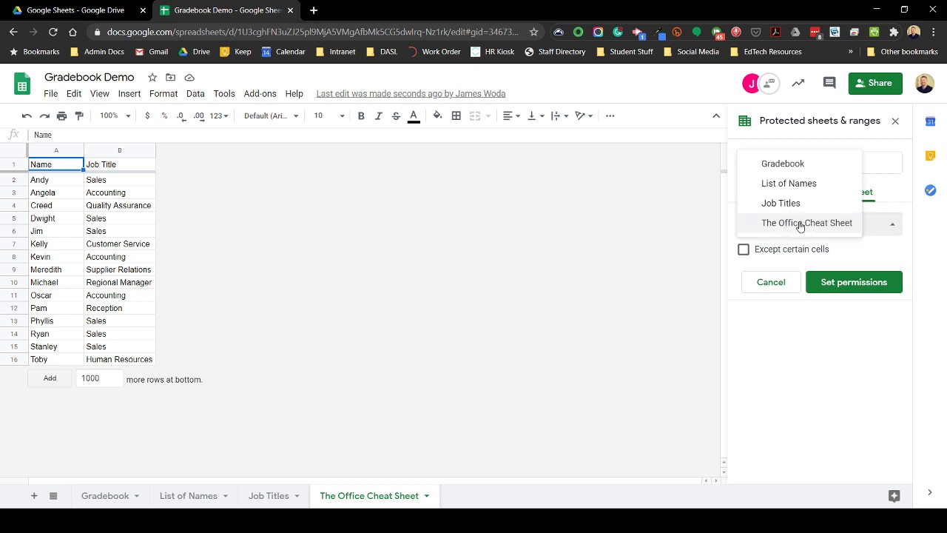
pyautogui.click(786, 225)
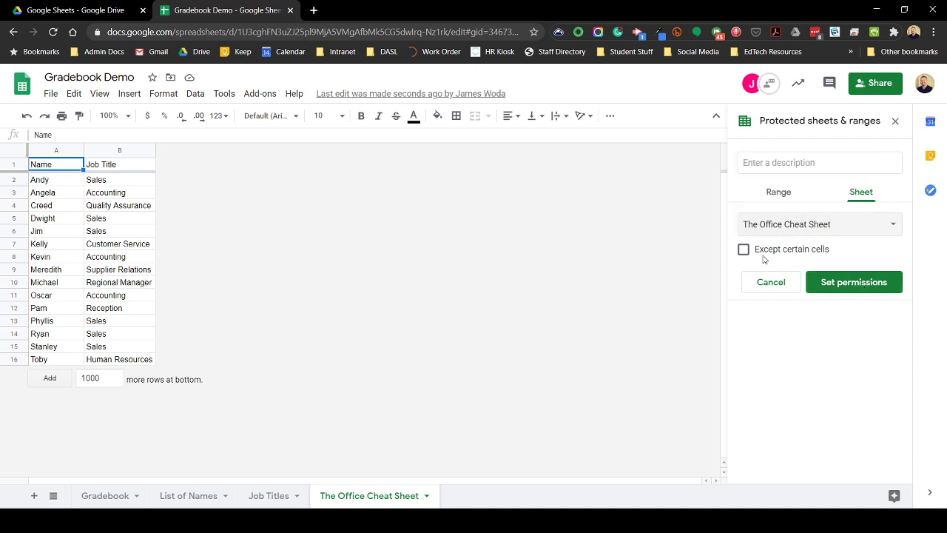
pyautogui.click(860, 285)
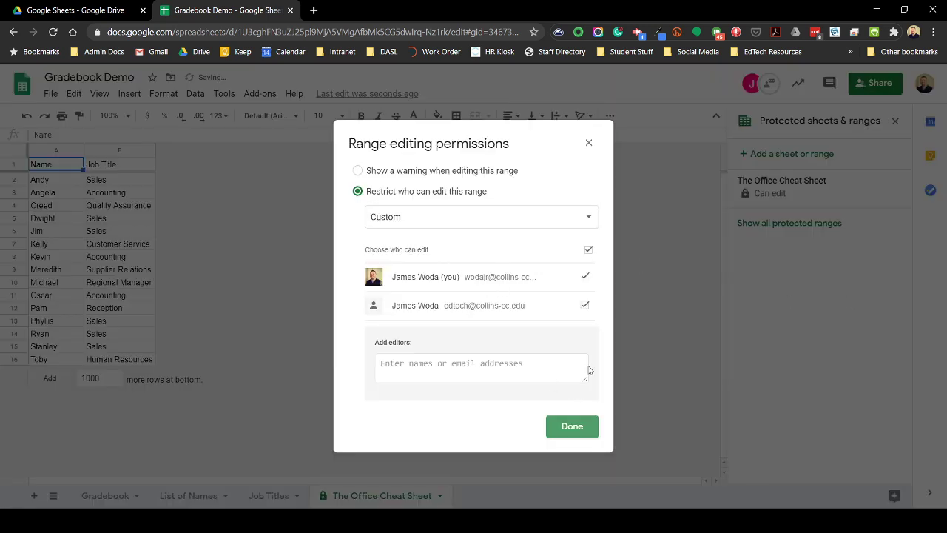
pyautogui.click(572, 426)
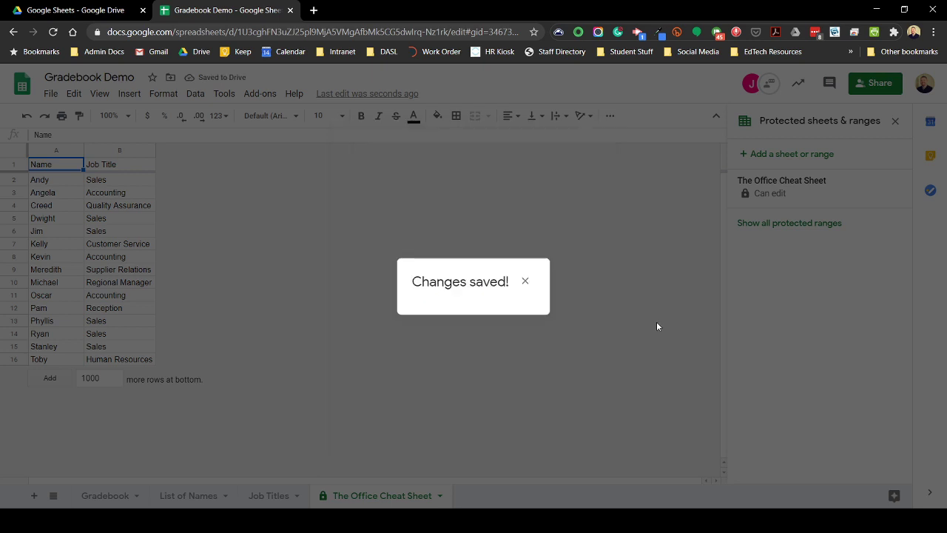